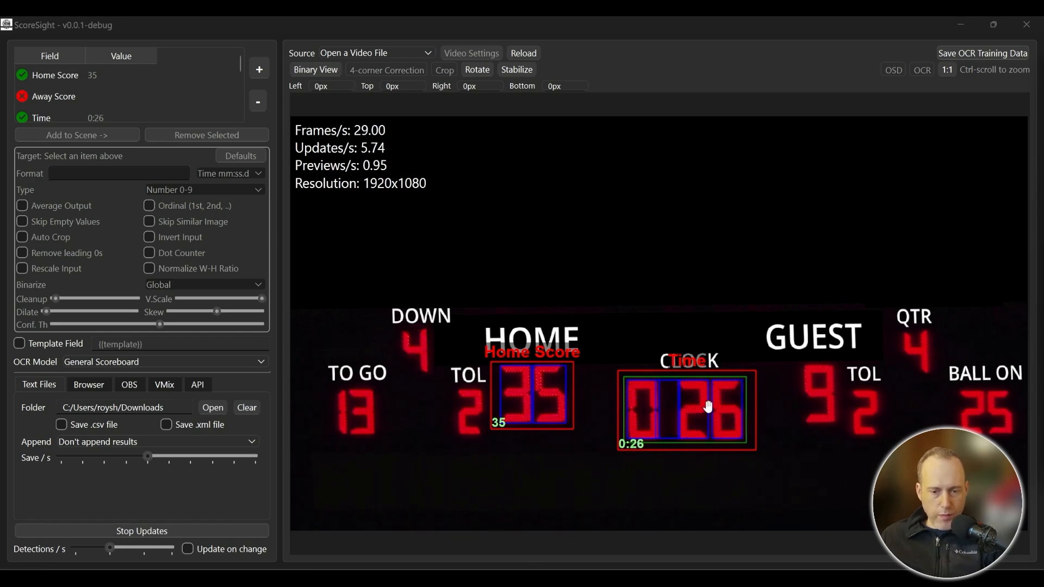
- Select the Time entry in the Field list to show its Target settings
left_click(722, 413)
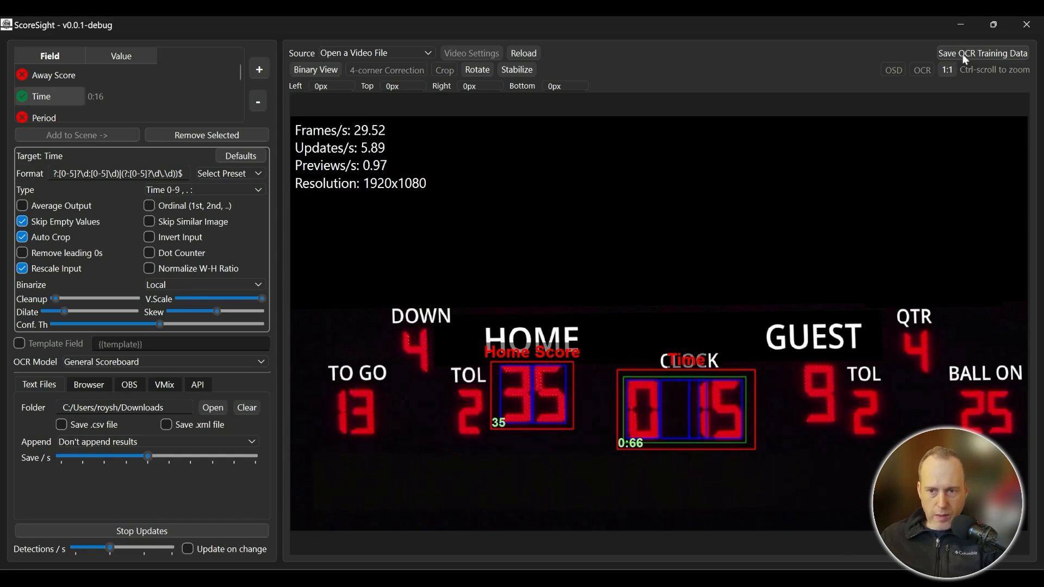
- Switch on Save OCR Training Data and reveal the application's menu bar
left_click(978, 50)
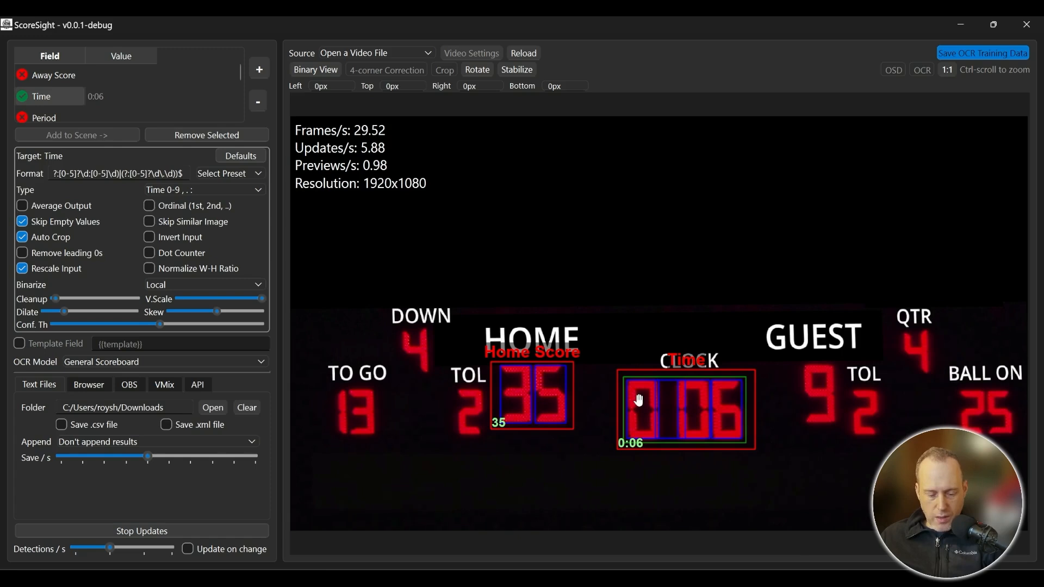
key("alt")
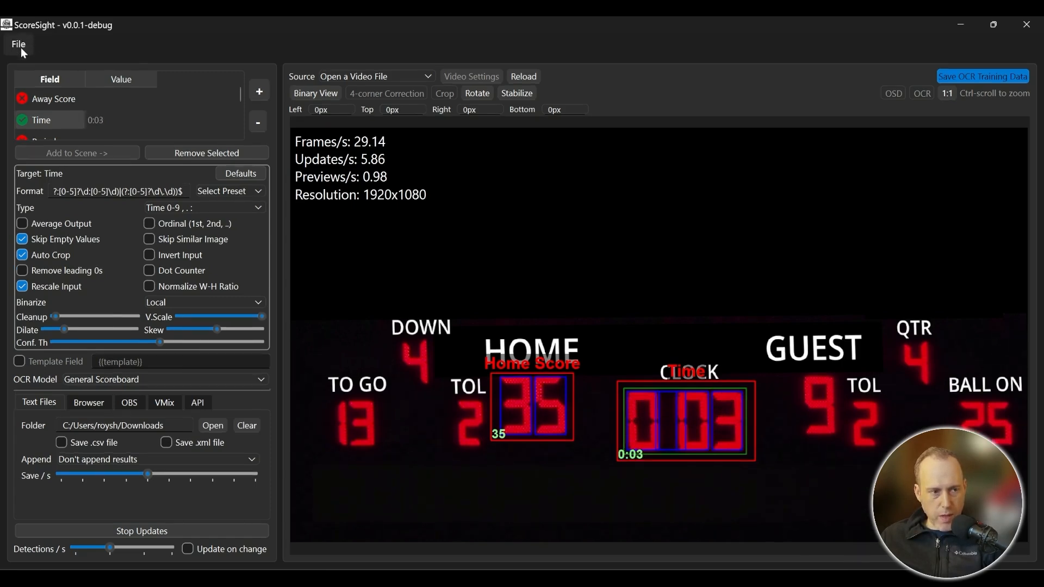
- Bring up File > OCR Training Data Setup and widen the dialog to show the full save path
left_click(18, 46)
left_click(82, 162)
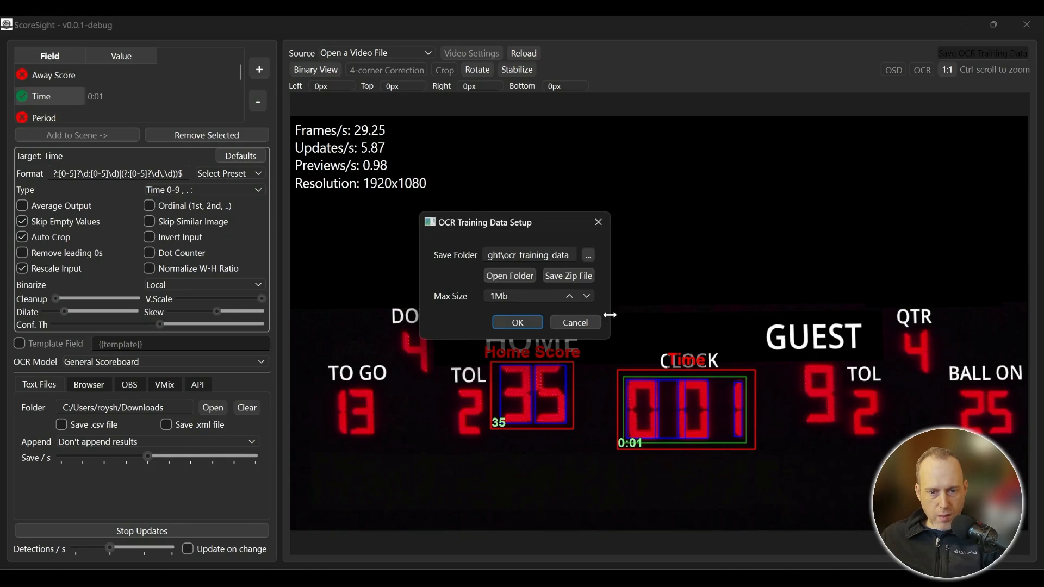
left_click_drag(607, 317, 764, 317)
left_click_drag(629, 255, 654, 257)
left_click(654, 257)
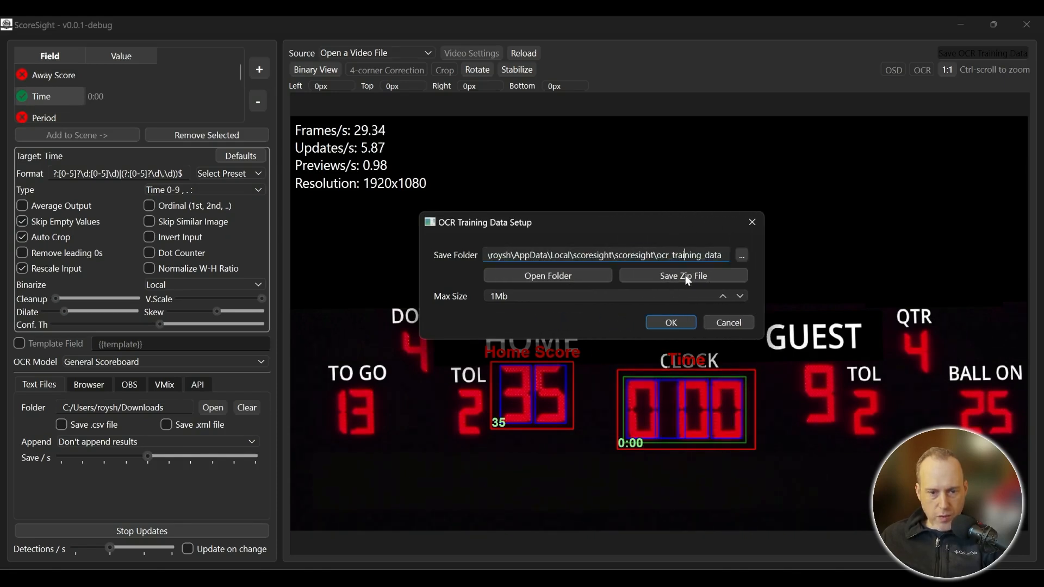
- Inspect the ocr_training_data save path and open that folder in File Explorer
left_click(513, 296)
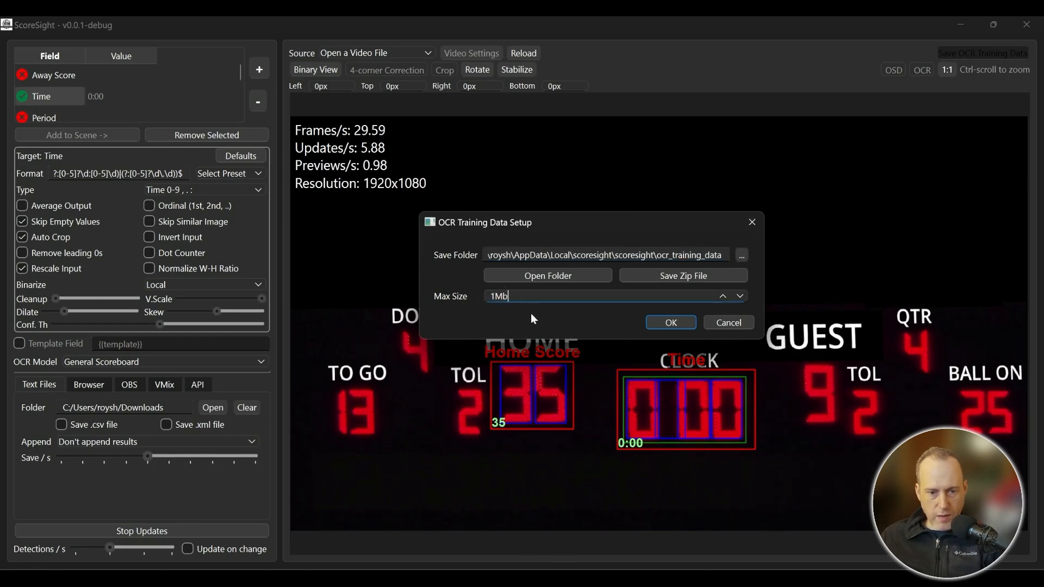
left_click_drag(524, 255, 678, 255)
left_click(682, 260)
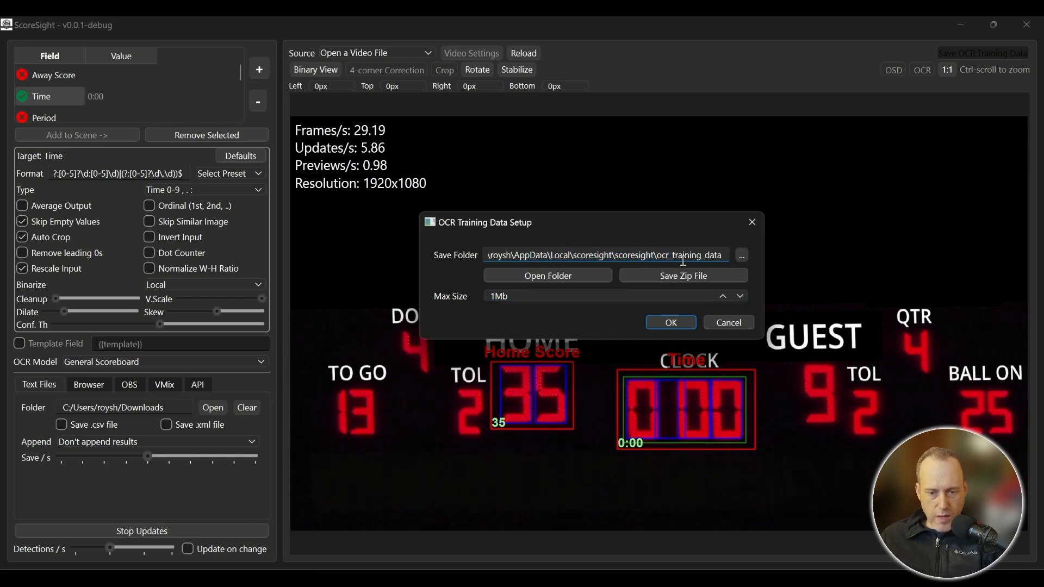
left_click(550, 275)
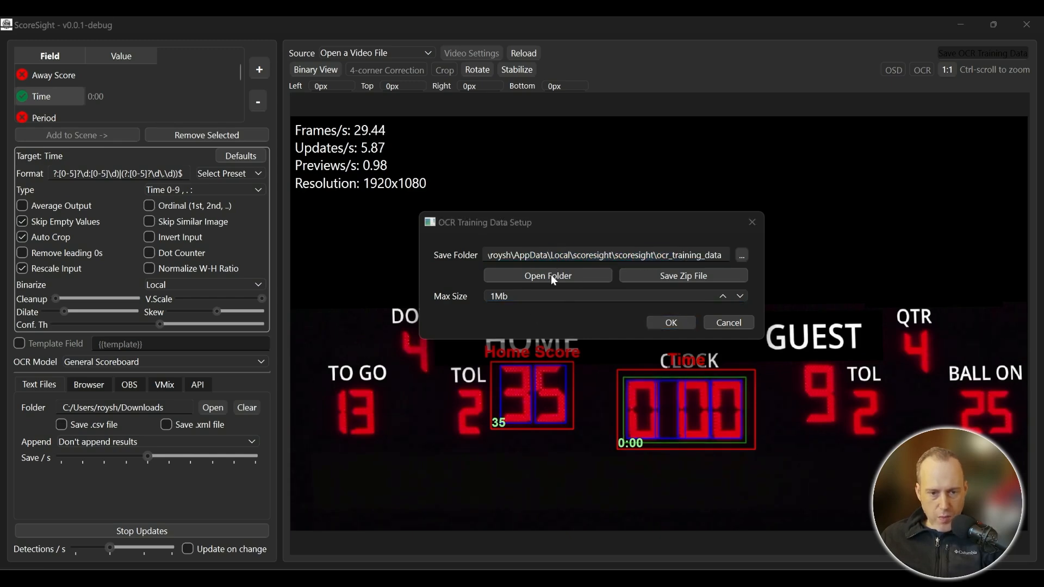
scroll(605, 351, "down", 3)
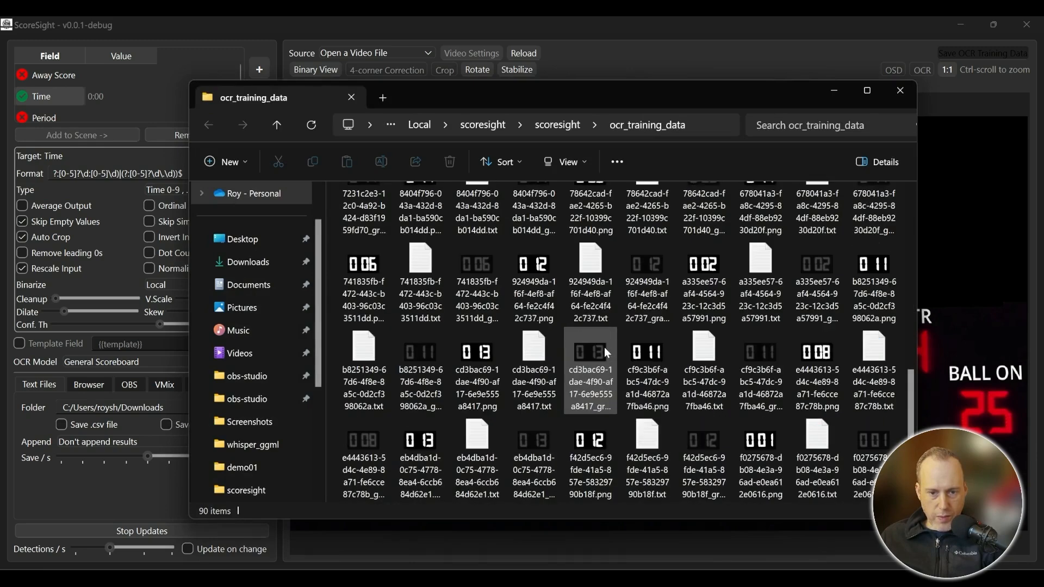
scroll(617, 367, "up", 2)
scroll(632, 379, "up", 1)
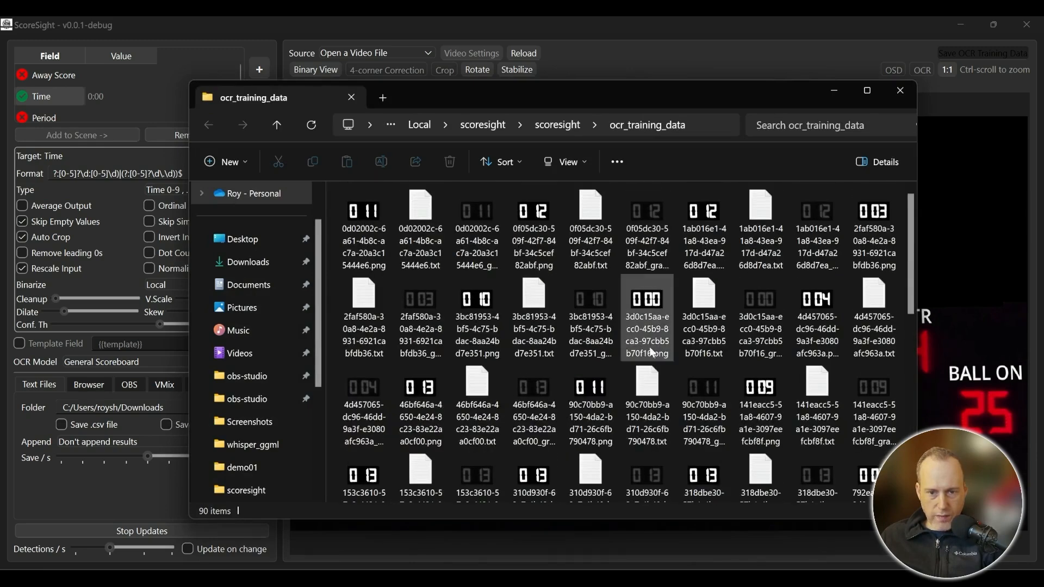
- View the first captured clock PNG and its grayscale version in Photos, then close it
left_click(379, 229)
double_click(379, 229)
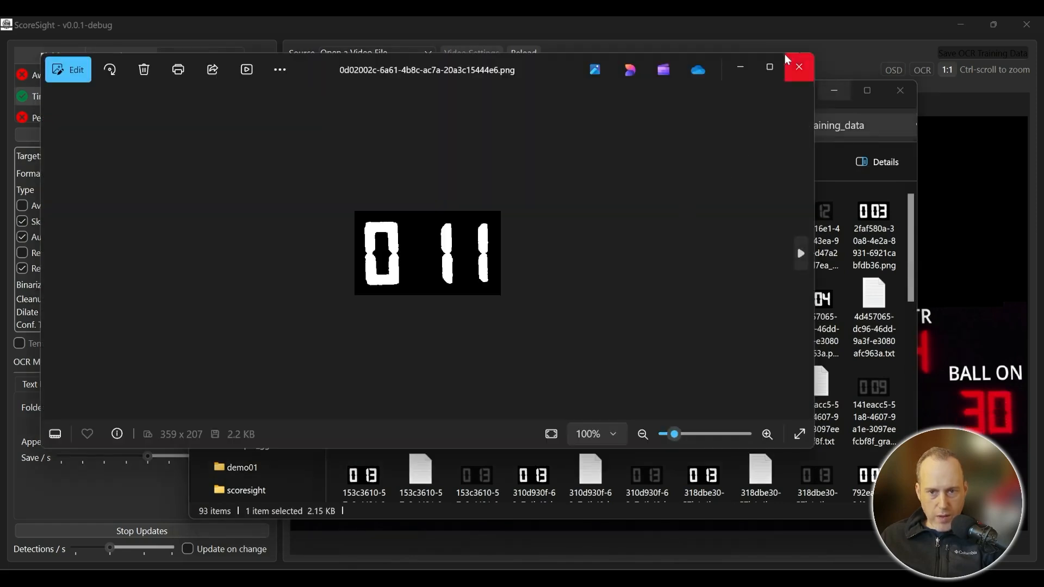
key("Right")
left_click(799, 63)
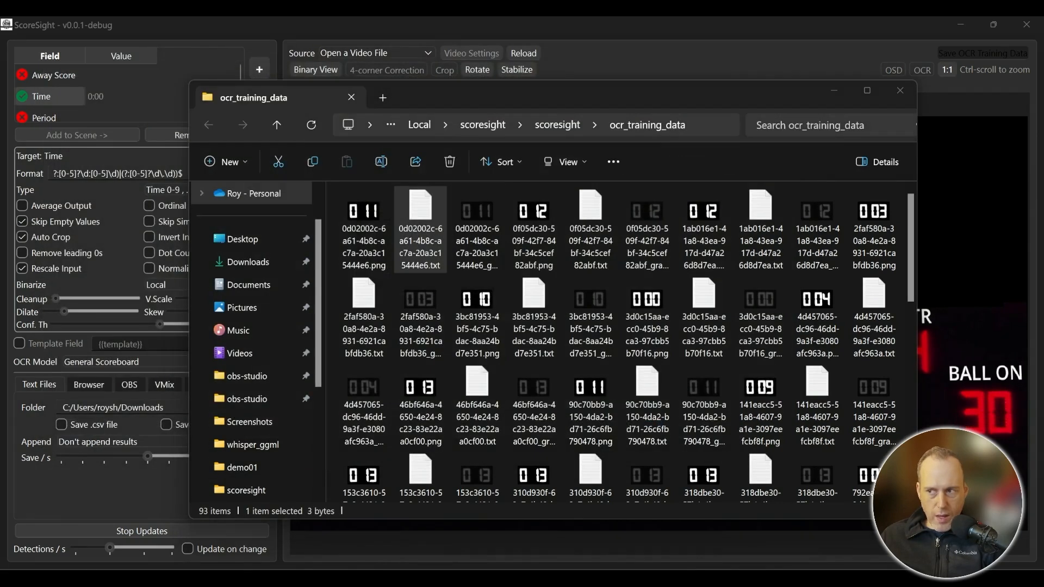
- Check the matching label .txt reading 011 in Notepad, then close it
key("Return")
left_click_drag(673, 86, 731, 48)
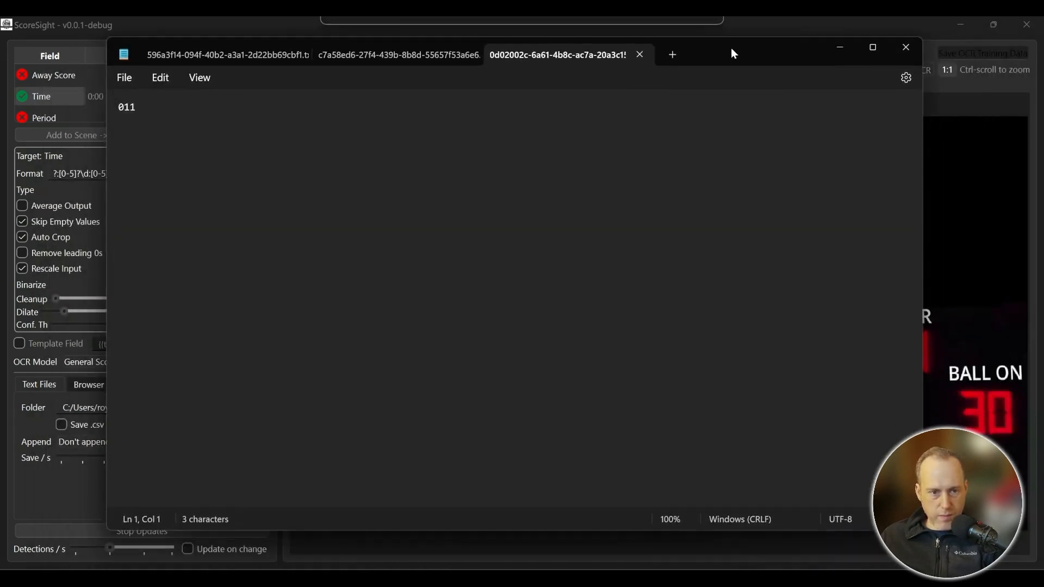
key("alt+F4")
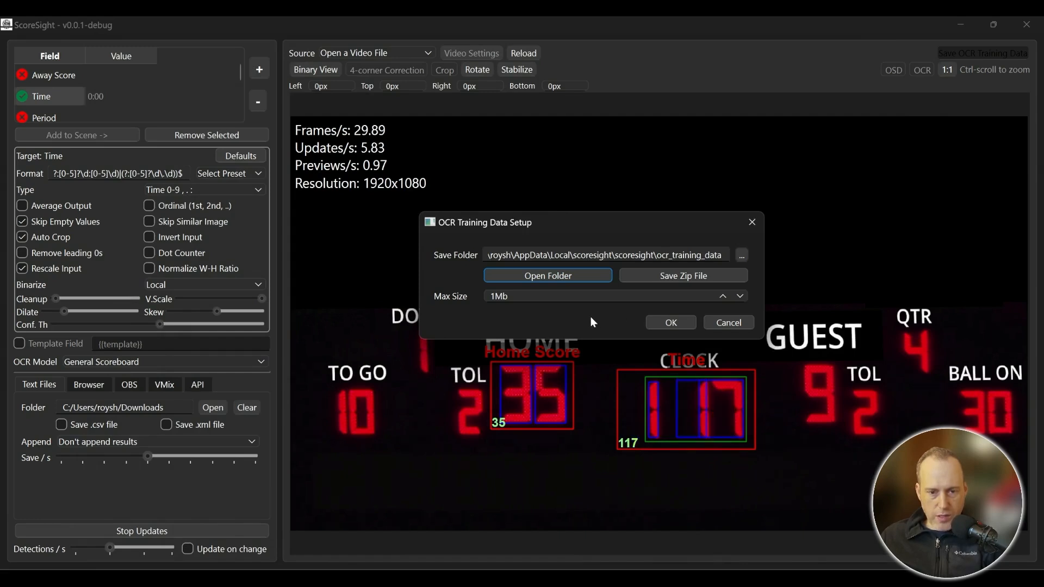
- Save the training data as ocrdata.zip in Downloads and open the archive
left_click(689, 275)
type("ocr")
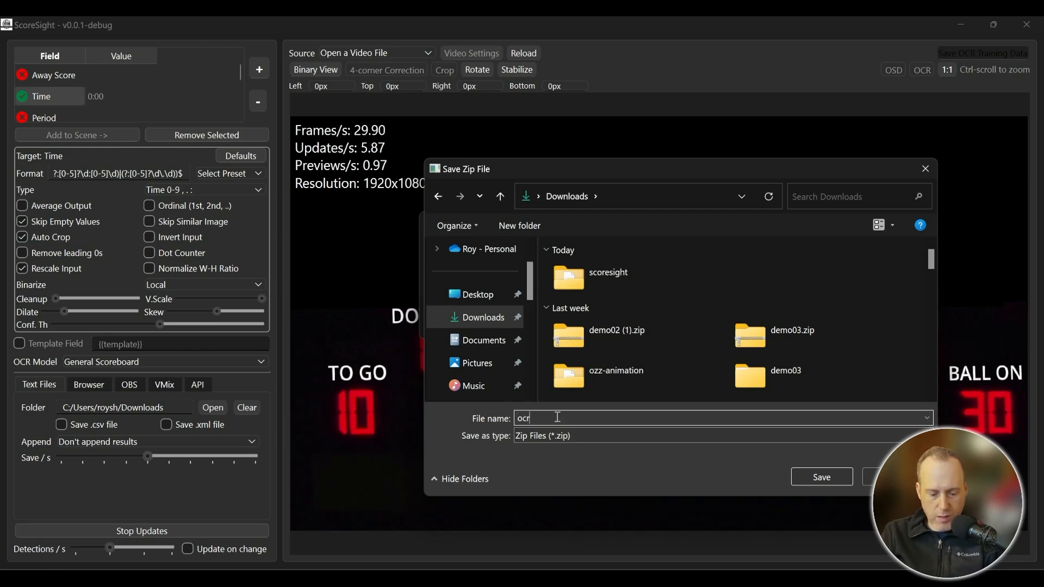
type("data")
key("Return")
double_click(456, 360)
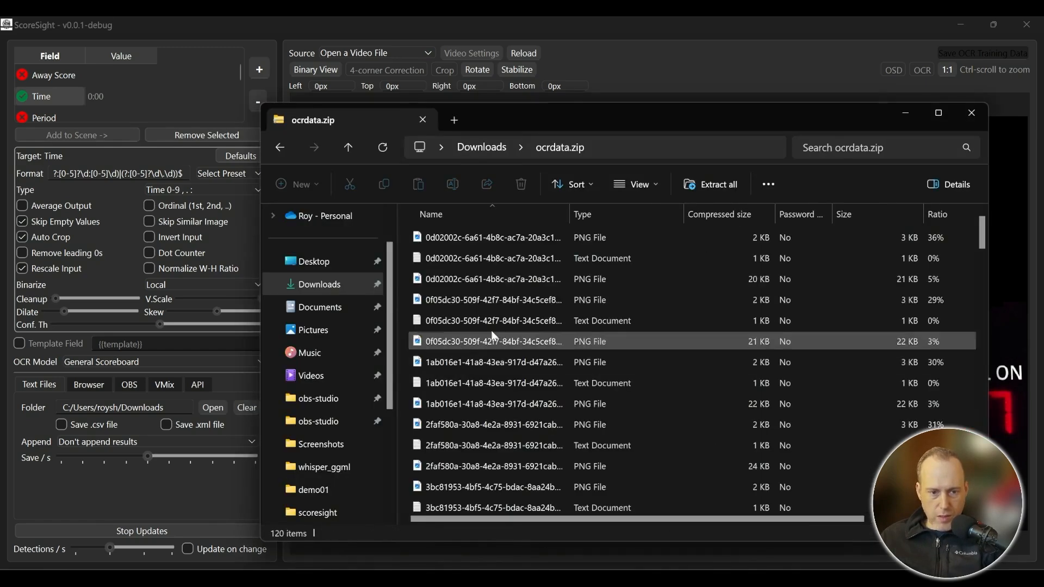
- Browse the archive's images and label files as medium icons, then leave Explorer
left_click(654, 187)
left_click(651, 263)
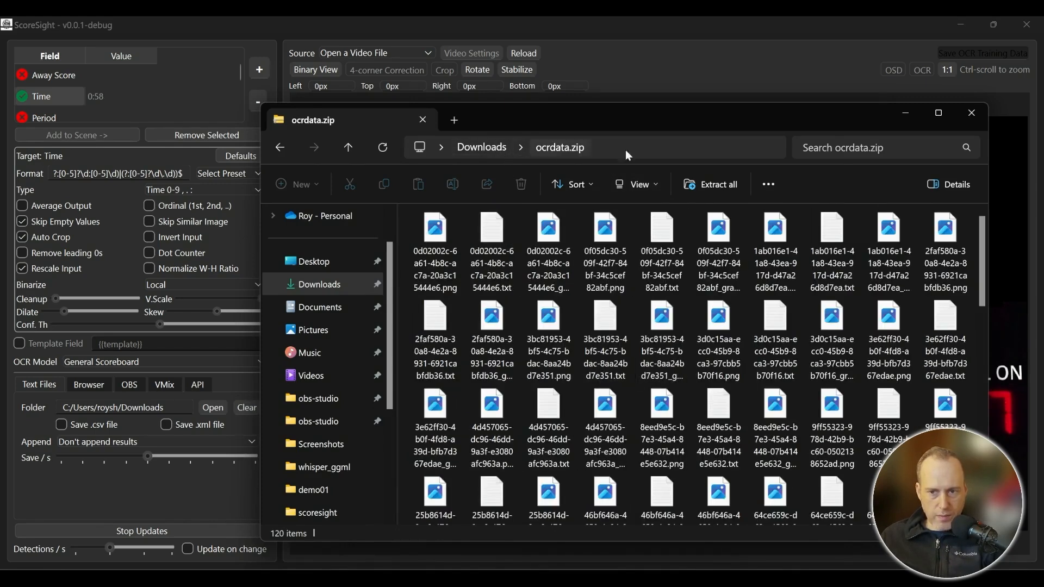
key("alt+Tab")
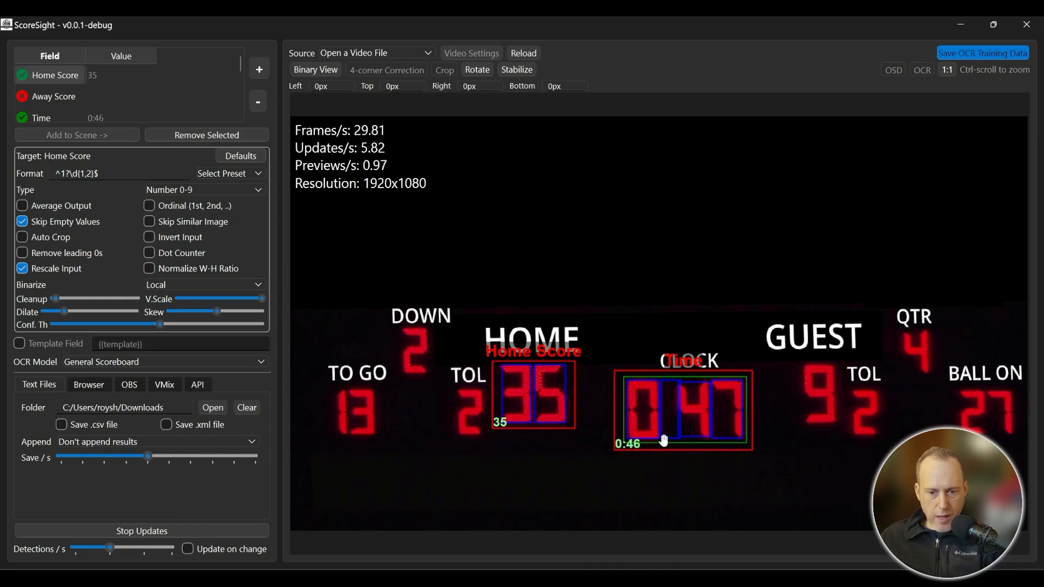